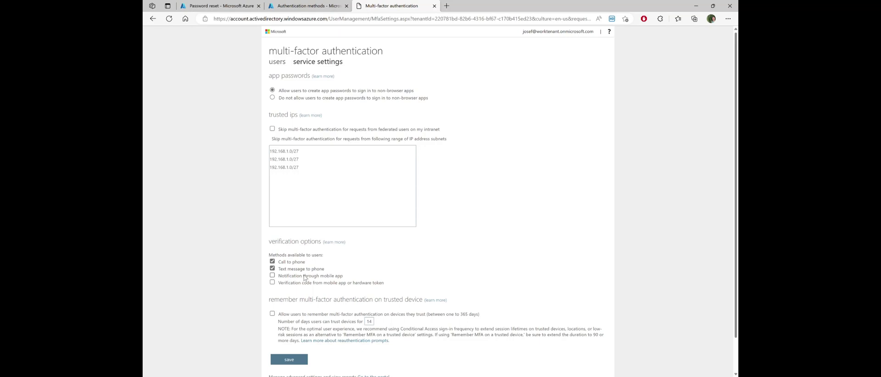
- Confirm Microsoft Authenticator is disabled in the methods policies, then view Password reset properties
left_click(304, 6)
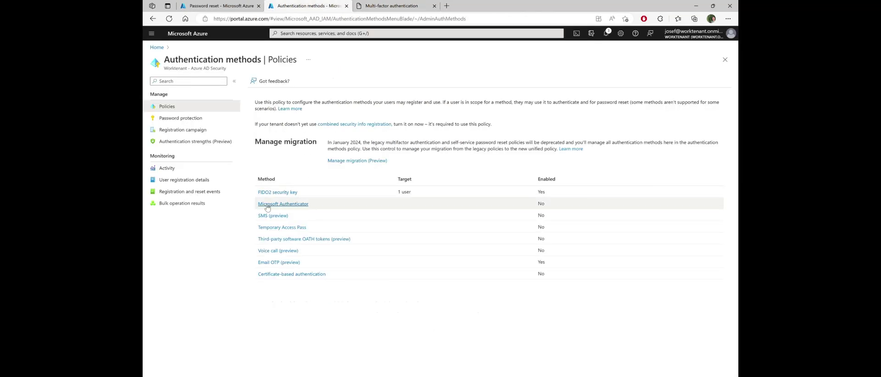
double_click(540, 203)
left_click(236, 7)
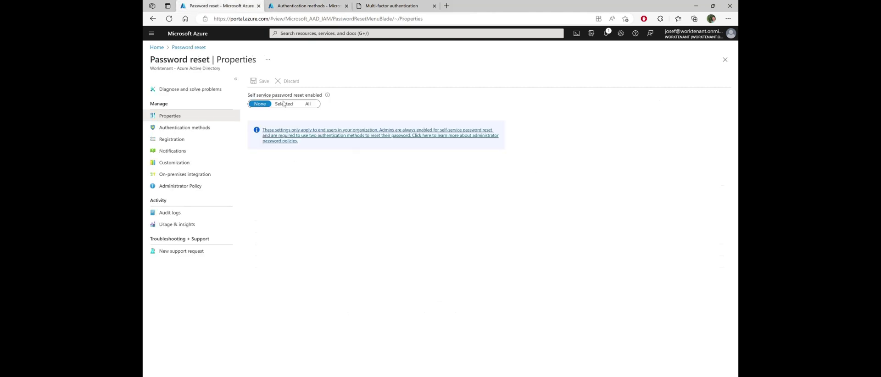
- Return to the Authentication methods Policies list showing Microsoft Authenticator enabled
left_click(316, 11)
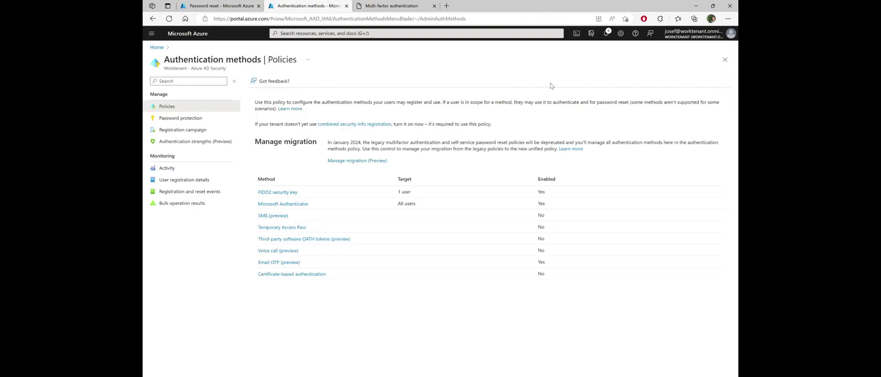
- Set the registration campaign State to Enabled, keep snooze at 1 day, and save
left_click(182, 131)
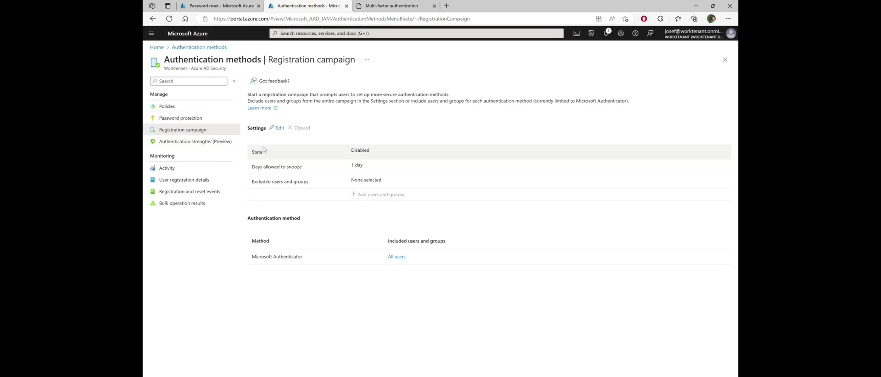
left_click(280, 129)
left_click(386, 151)
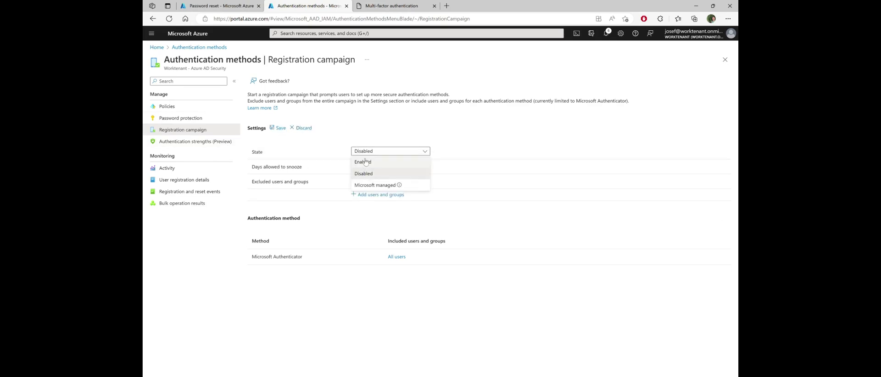
left_click(362, 160)
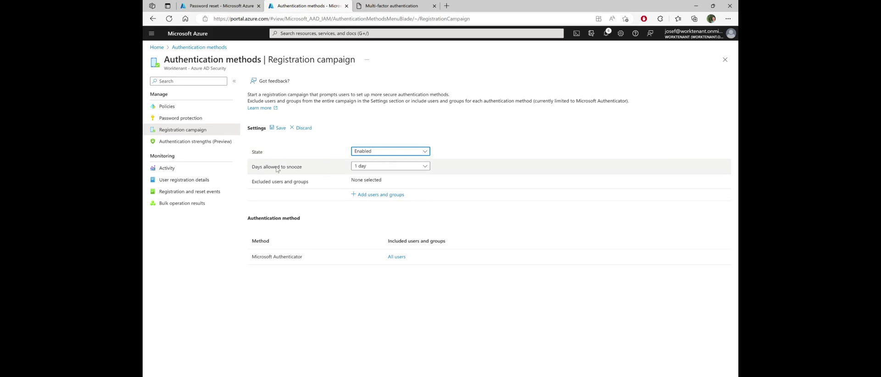
left_click(372, 173)
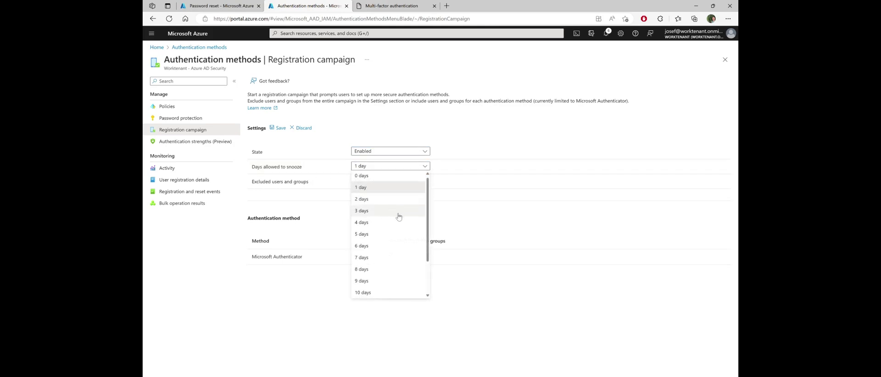
left_click(377, 170)
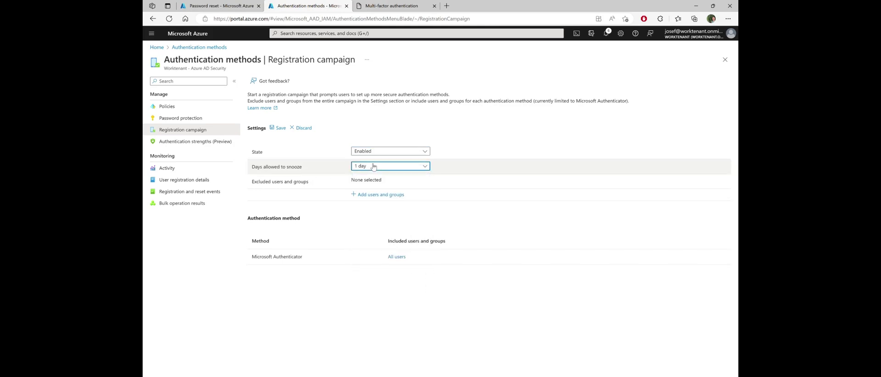
left_click(280, 129)
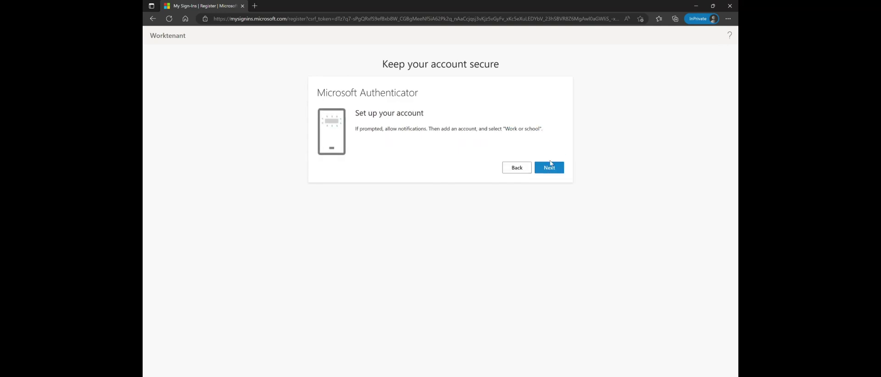
- Show the Authenticator pairing QR code and continue once it has been scanned
left_click(546, 170)
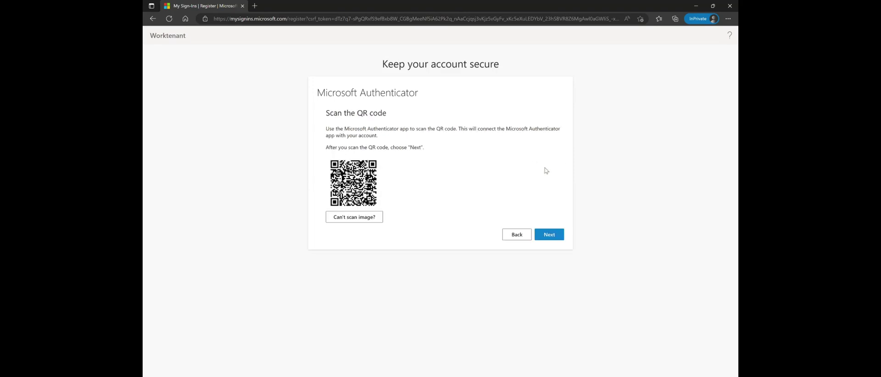
left_click(556, 235)
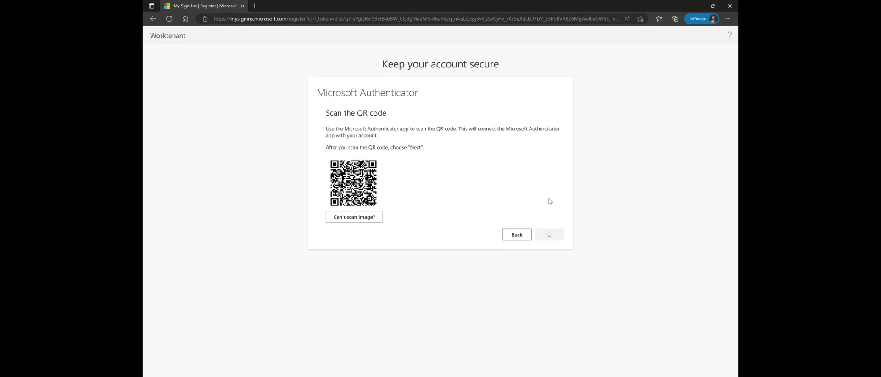